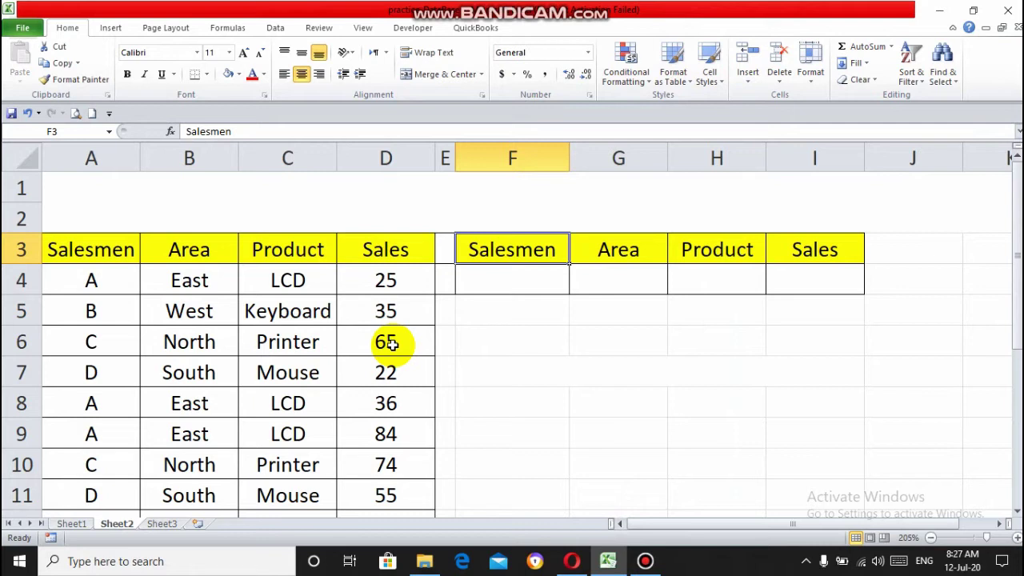
# Examine the entries in the Salesmen and Area columns of the source sales table
pyautogui.press('Left')
pyautogui.press('Left')
pyautogui.press('Left')
pyautogui.press('Left')
pyautogui.press('Left')
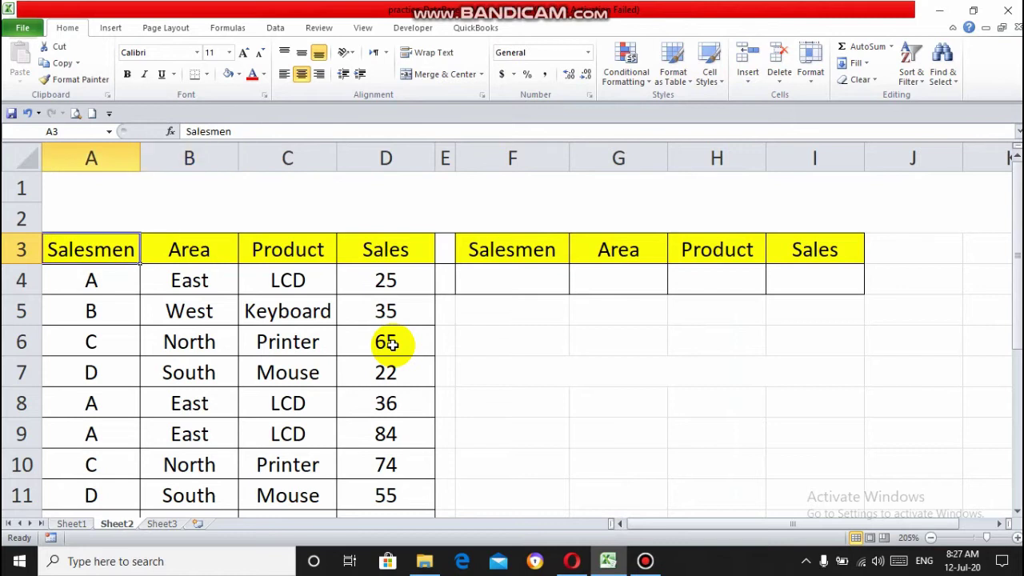
pyautogui.press('Down')
pyautogui.press('Down')
pyautogui.press('Down')
pyautogui.press('Down')
pyautogui.press('Up')
pyautogui.press('Up')
pyautogui.press('Up')
pyautogui.press('Up')
pyautogui.press('Right')
pyautogui.press('Down')
pyautogui.press('Down')
pyautogui.press('Down')
pyautogui.press('Down')
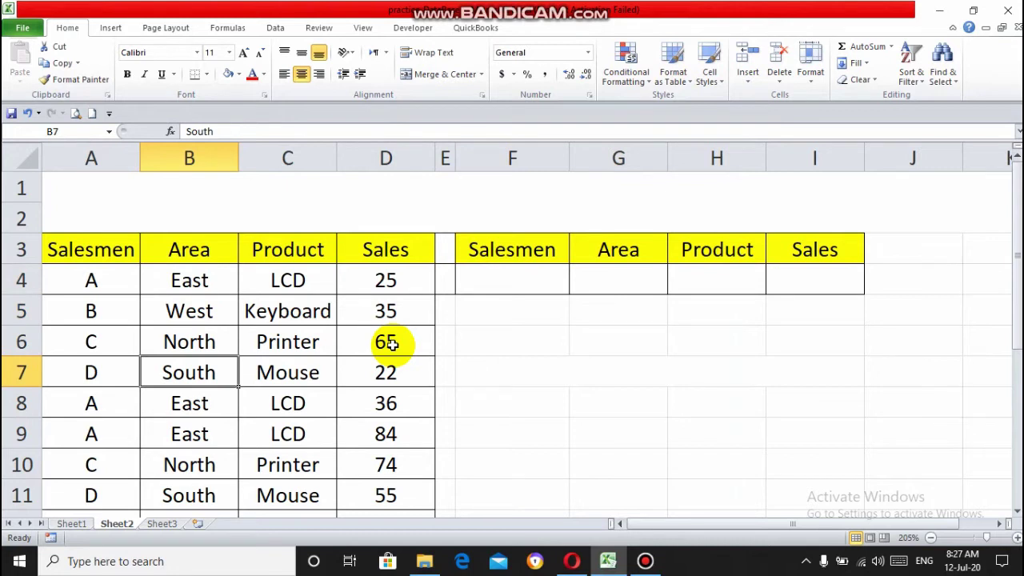
pyautogui.press('Down')
pyautogui.press('Down')
pyautogui.press('Down')
pyautogui.press('Up')
pyautogui.press('Up')
pyautogui.press('Up')
pyautogui.press('Up')
pyautogui.press('Up')
pyautogui.press('Up')
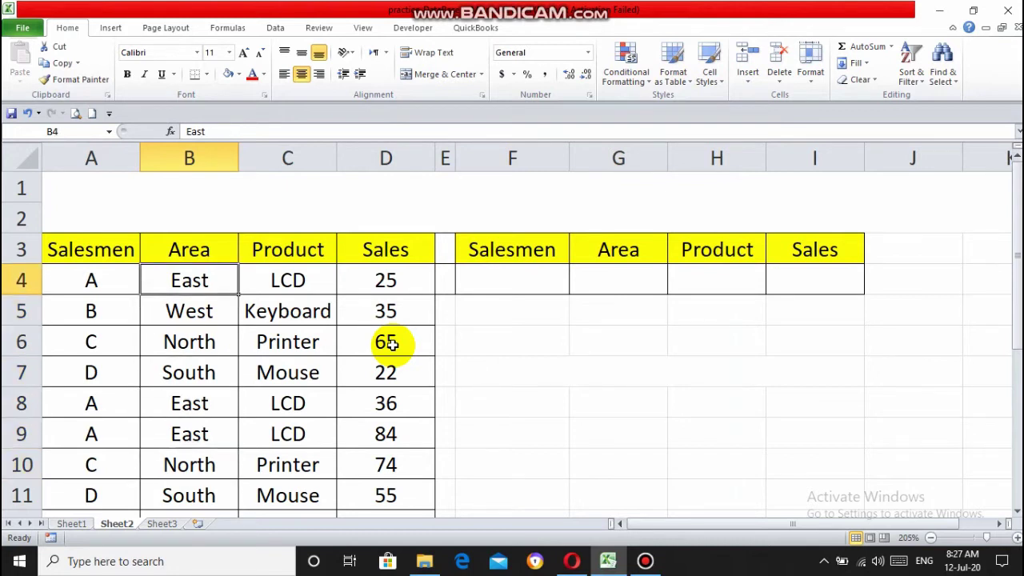
# Examine the entries in the Product and Sales columns of the source sales table
pyautogui.press('Right')
pyautogui.press('Down')
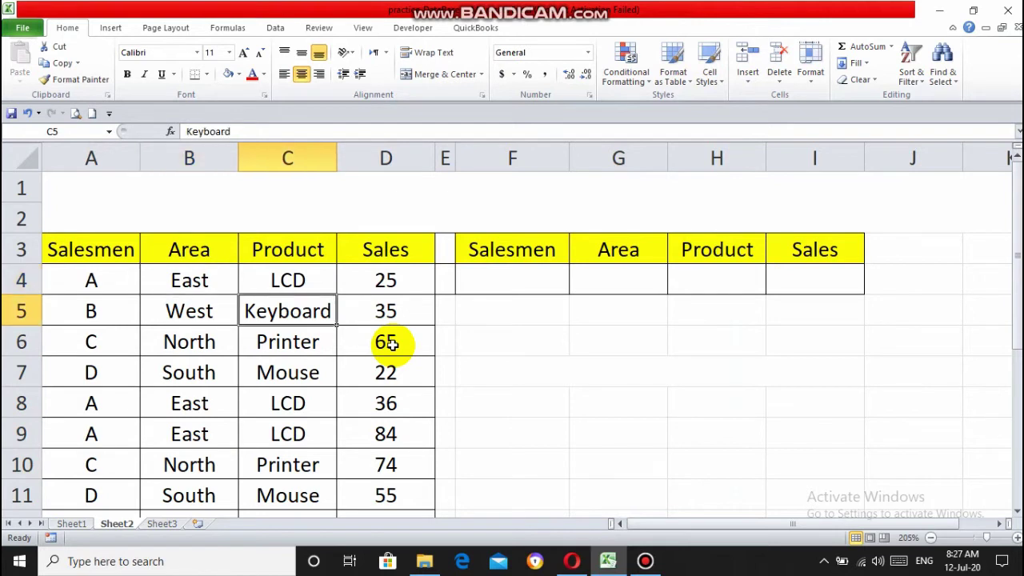
pyautogui.press('Down')
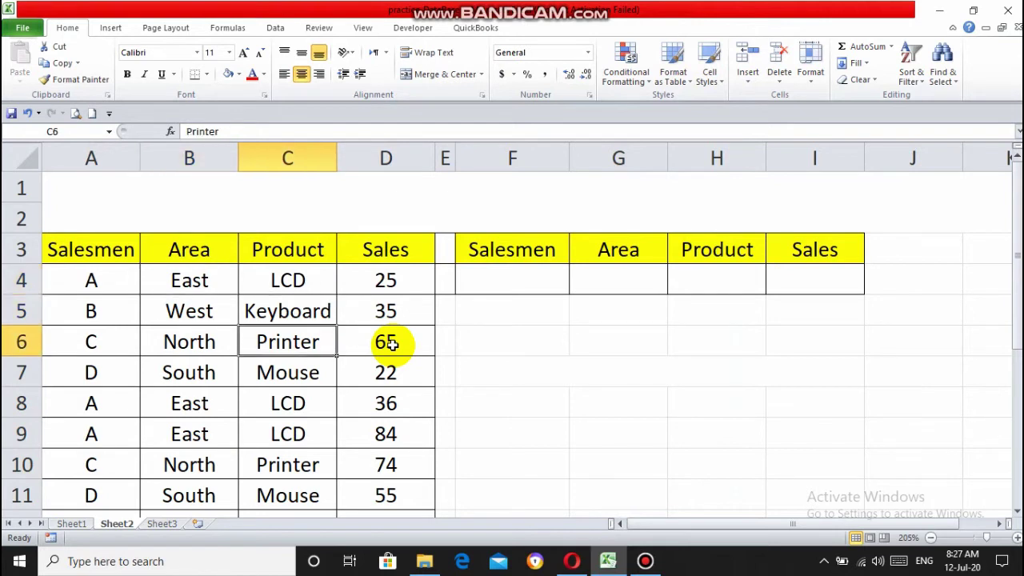
pyautogui.press('Down')
pyautogui.press('Up')
pyautogui.press('Up')
pyautogui.press('Up')
pyautogui.press('Up')
pyautogui.press('Right')
pyautogui.press('Down')
pyautogui.press('Down')
pyautogui.press('Down')
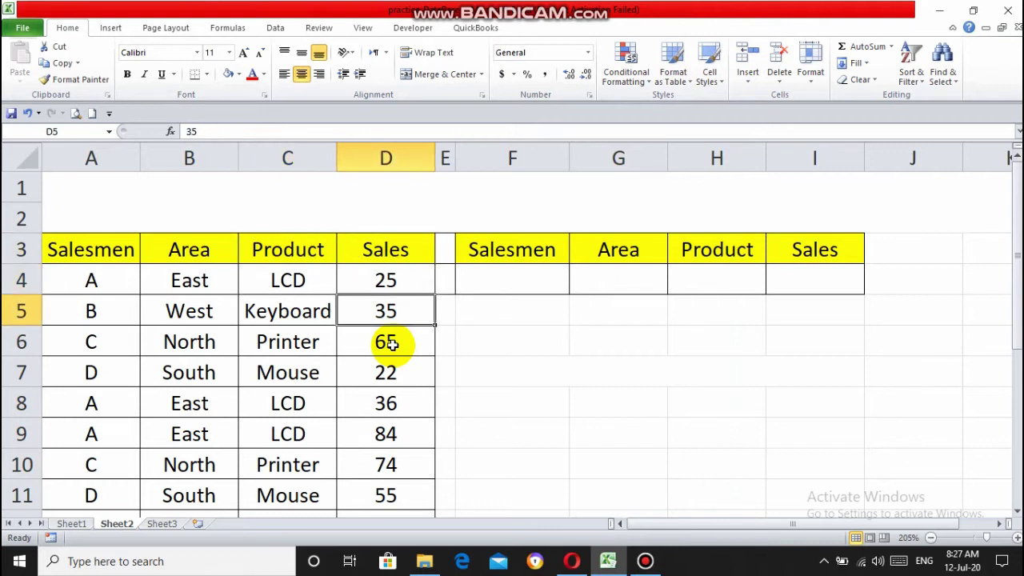
pyautogui.press('Down')
pyautogui.press('Down')
pyautogui.press('Down')
pyautogui.press('Down')
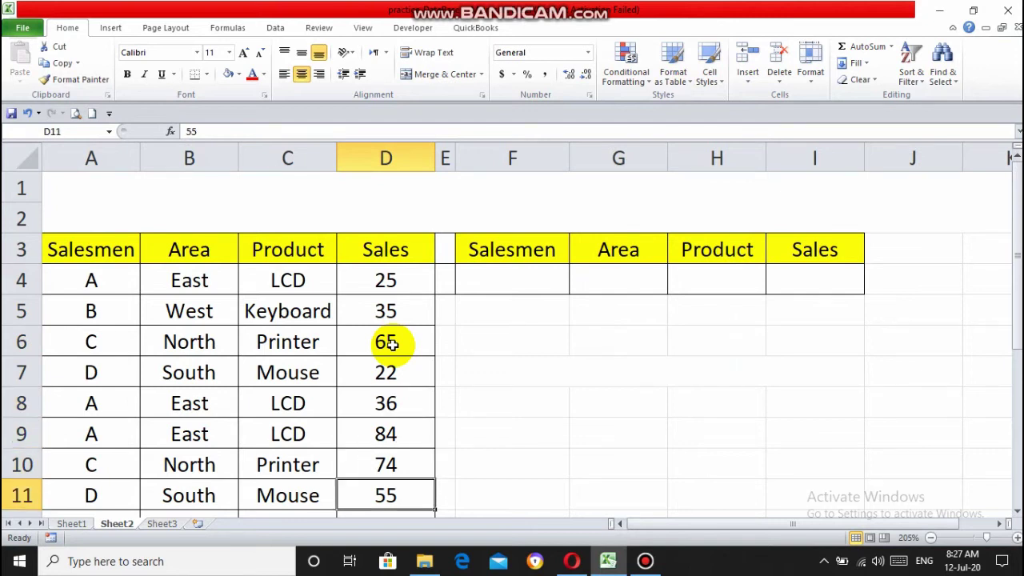
pyautogui.press('Up')
pyautogui.press('Up')
pyautogui.press('Up')
pyautogui.press('Up')
pyautogui.press('Up')
pyautogui.press('Up')
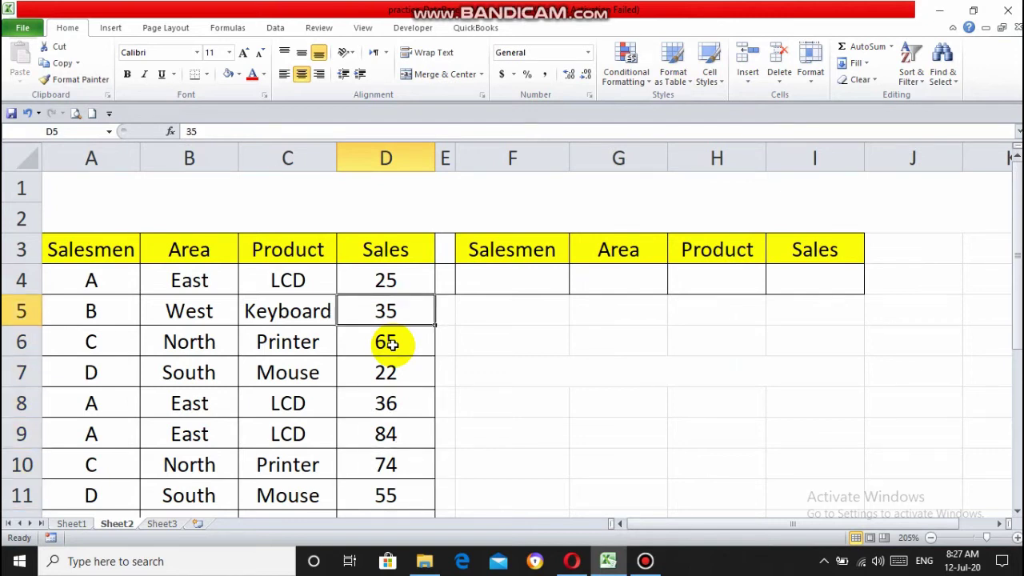
# Begin the heading in the merged cell A1 above the tables with "The DCOUNT Function :"
pyautogui.press('Right')
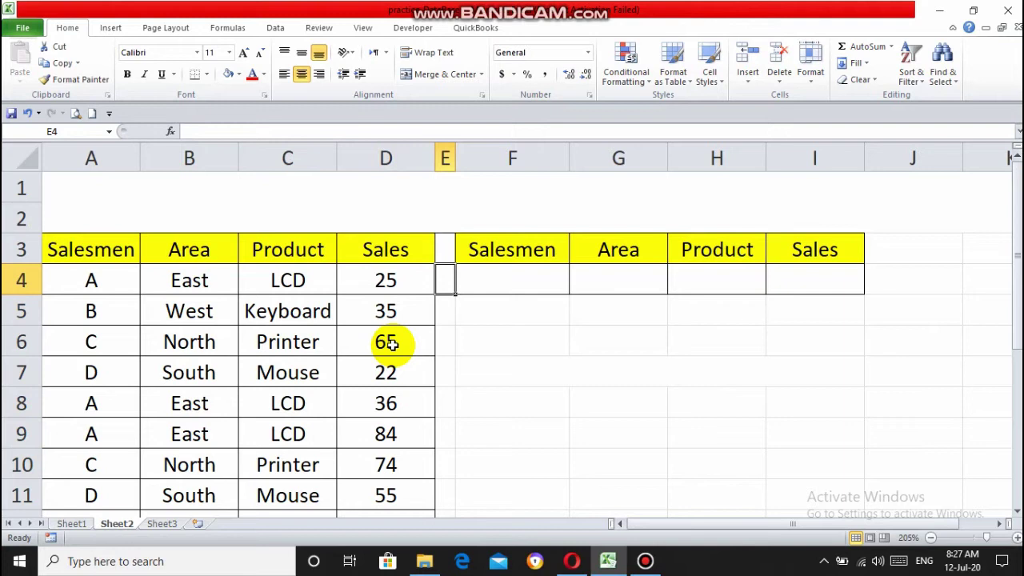
pyautogui.press('Up')
pyautogui.press('Up')
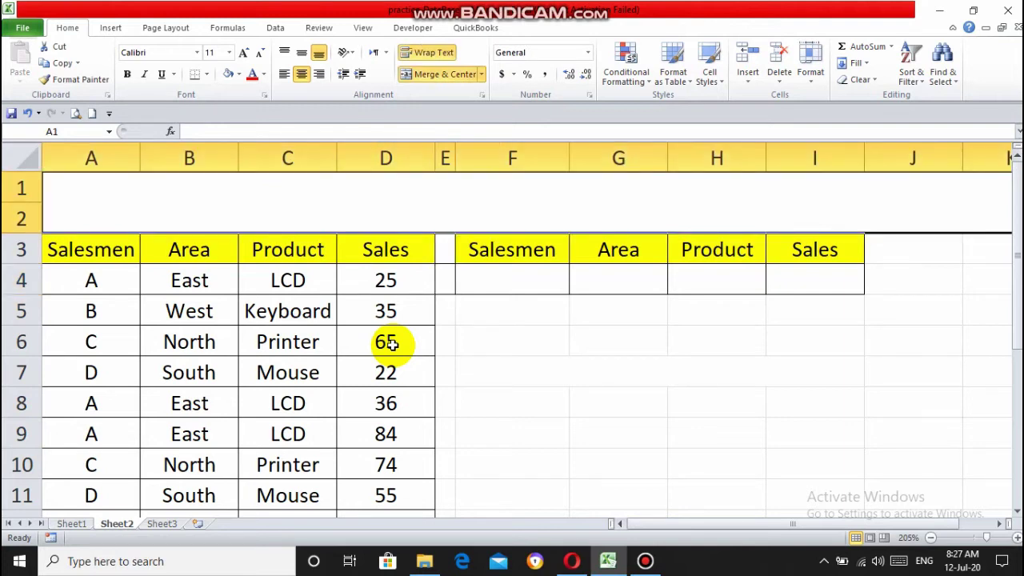
pyautogui.write('The DFU')
pyautogui.press('BackSpace')
pyautogui.press('BackSpace')
pyautogui.write('COUNT Function :')
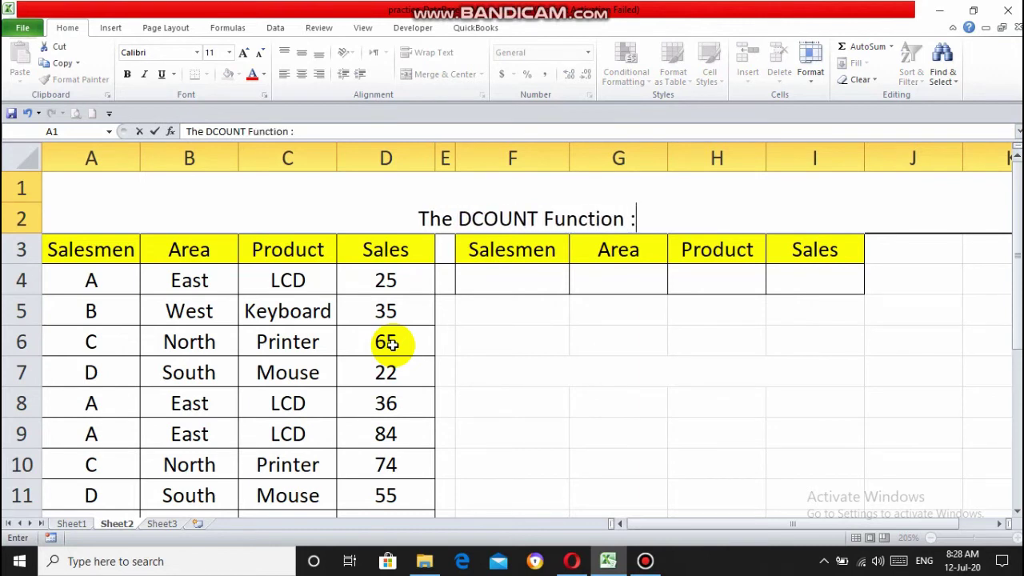
# Continue the A1 heading with "Counts the cells that contain numbers in a filed ( Column ) of records"
pyautogui.write(' Counts the cell')
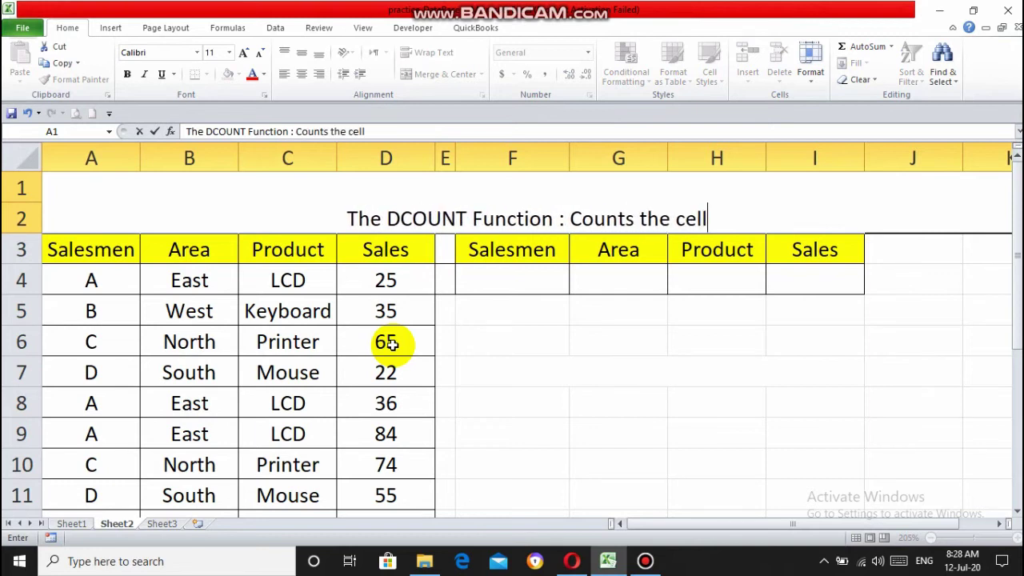
pyautogui.write('s that cont')
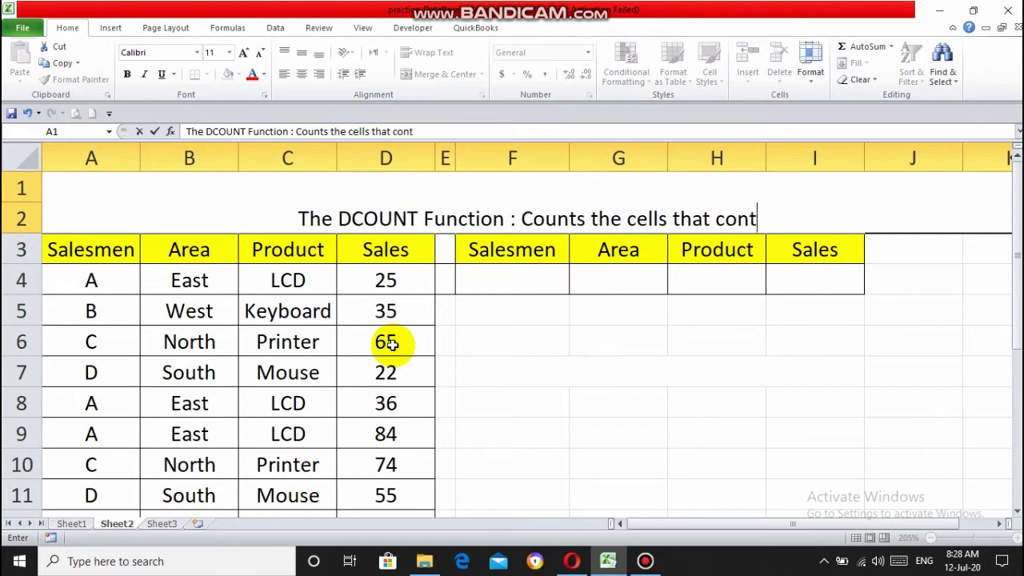
pyautogui.write('ain num')
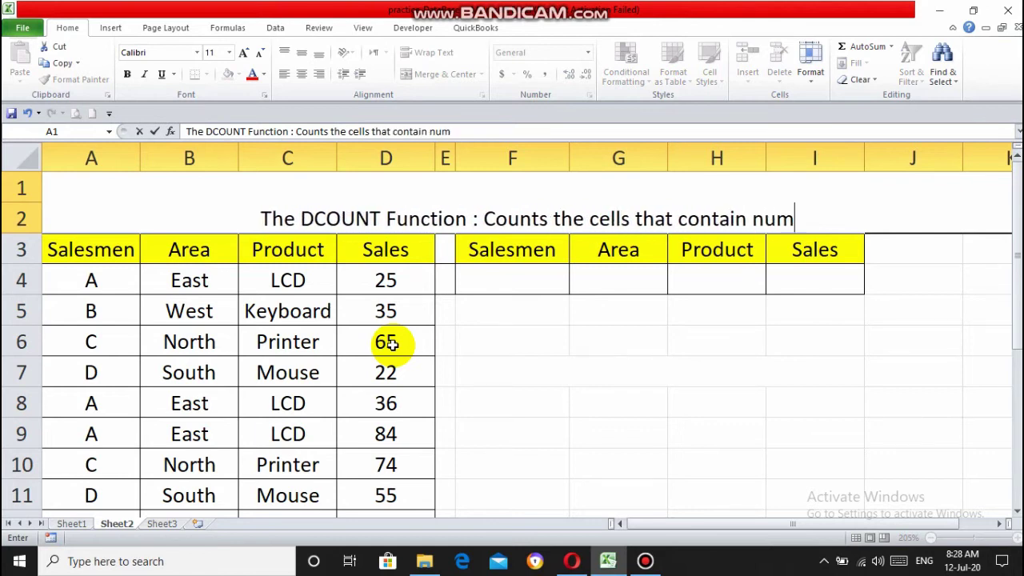
pyautogui.write('bers in a fi')
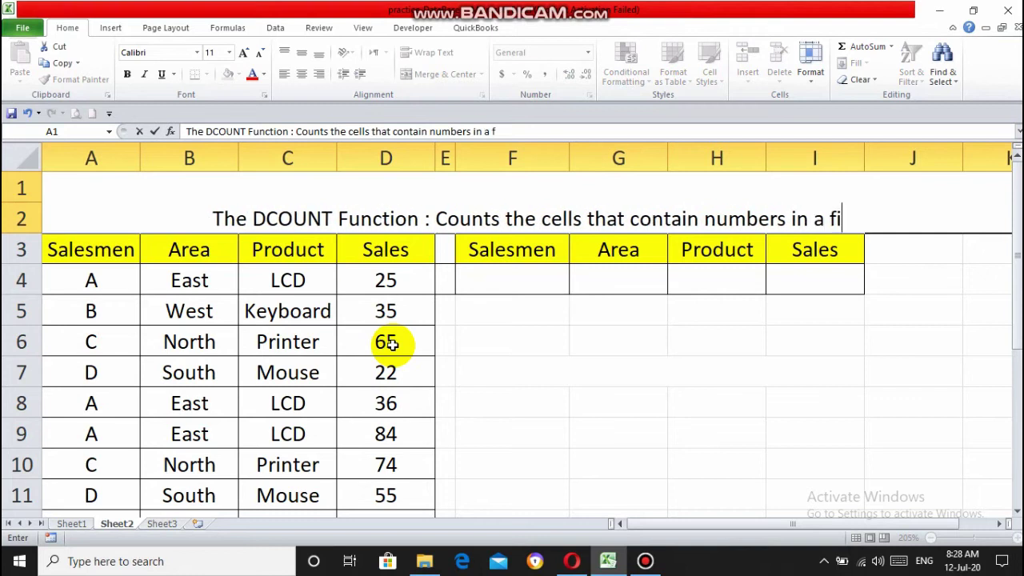
pyautogui.write('led ( ')
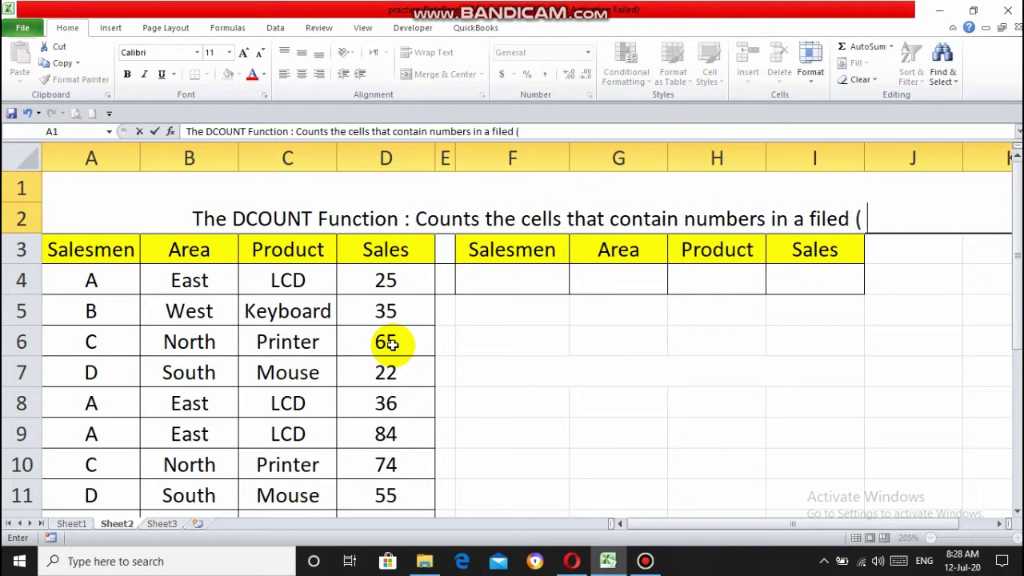
pyautogui.write('Columm')
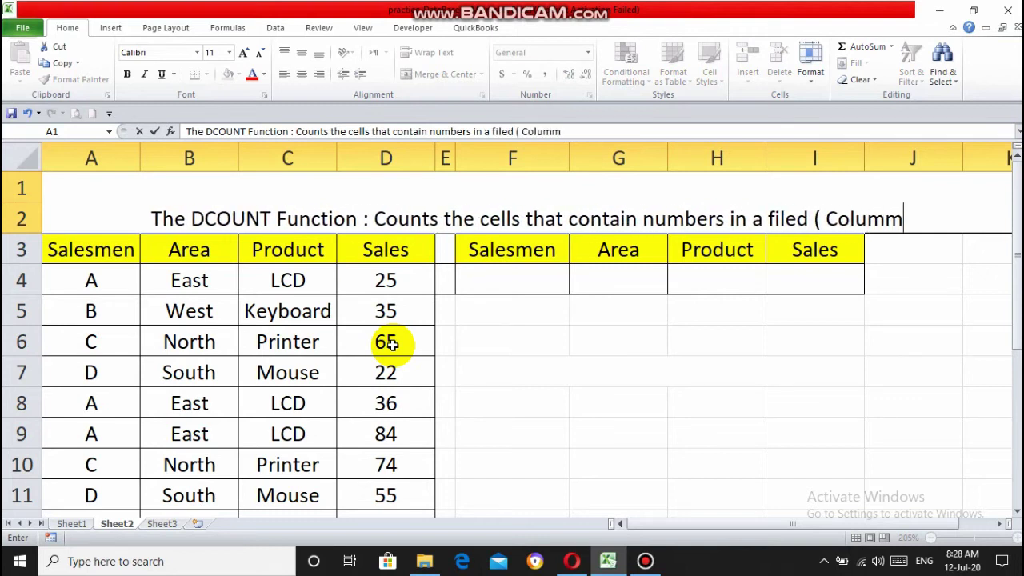
pyautogui.press('BackSpace')
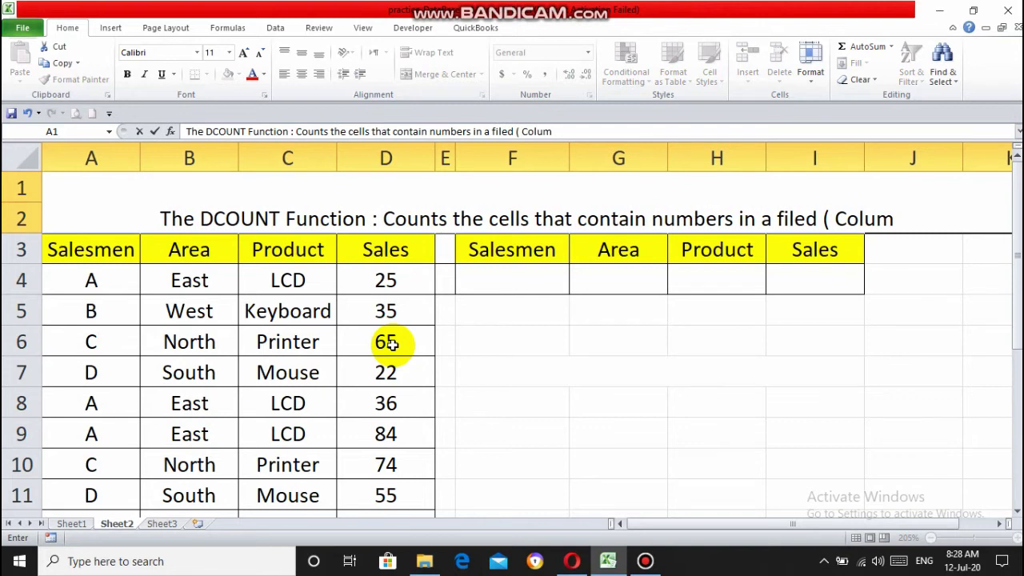
pyautogui.write('n ) of c')
pyautogui.press('BackSpace')
pyautogui.write('records')
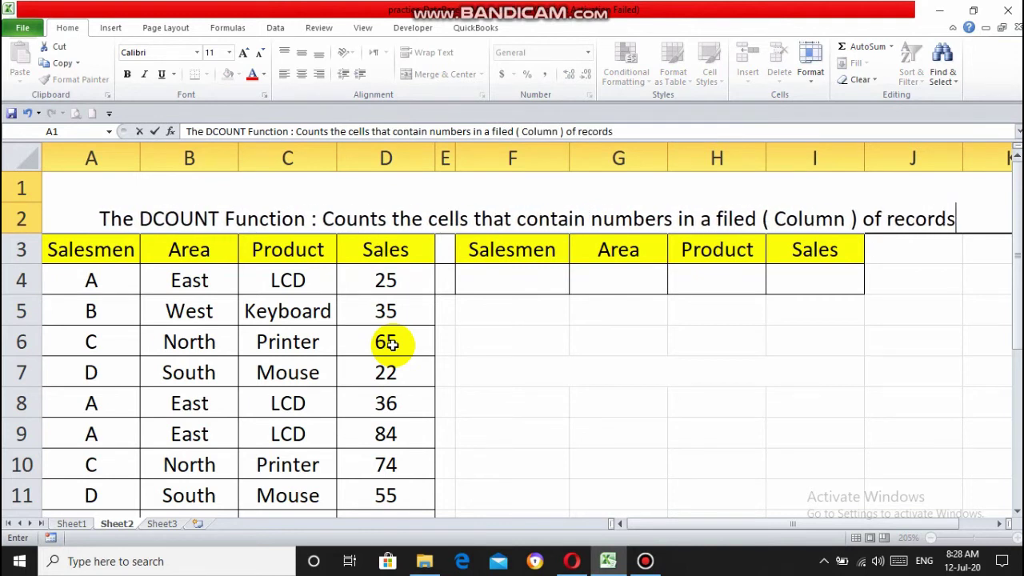
# Complete the A1 heading with "in a list or database that match conditions you specify."
pyautogui.write(' in a ')
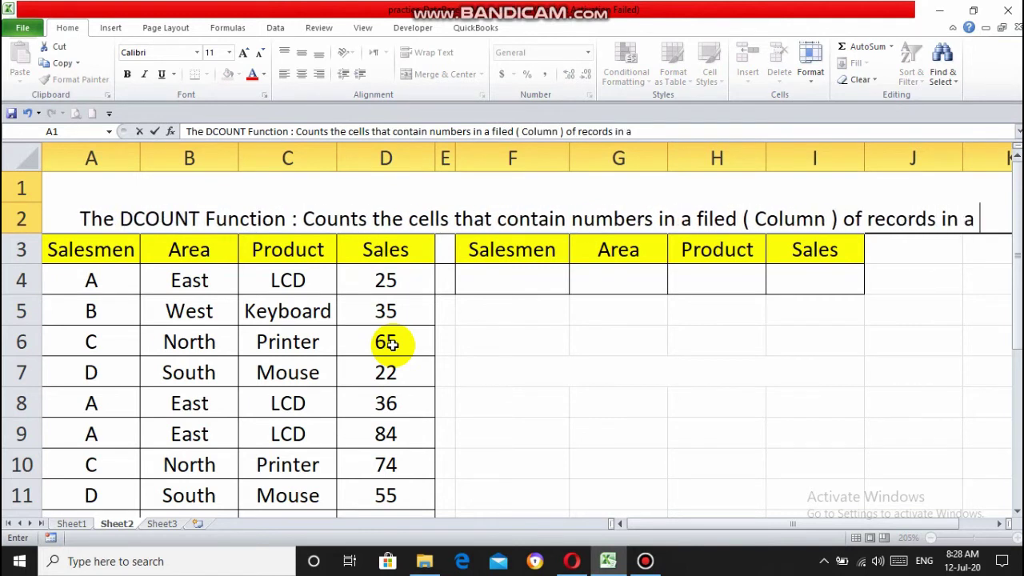
pyautogui.write('list or dat')
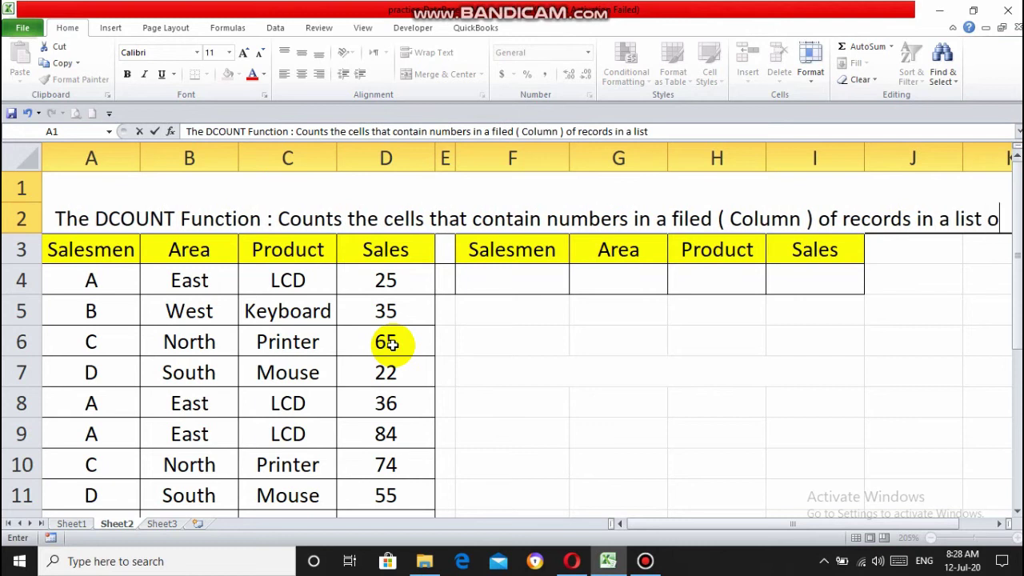
pyautogui.write('a')
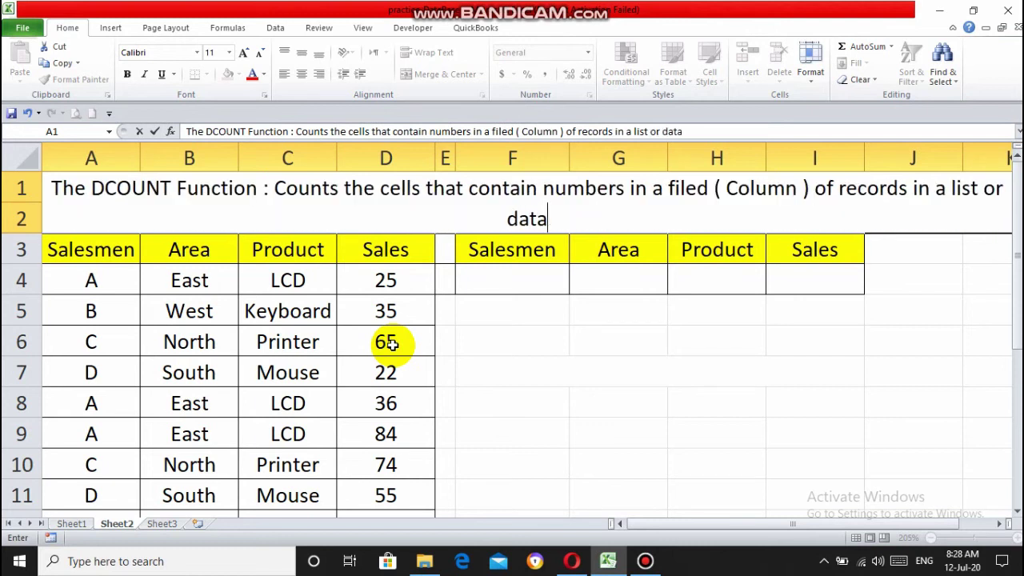
pyautogui.write('base that match conditions')
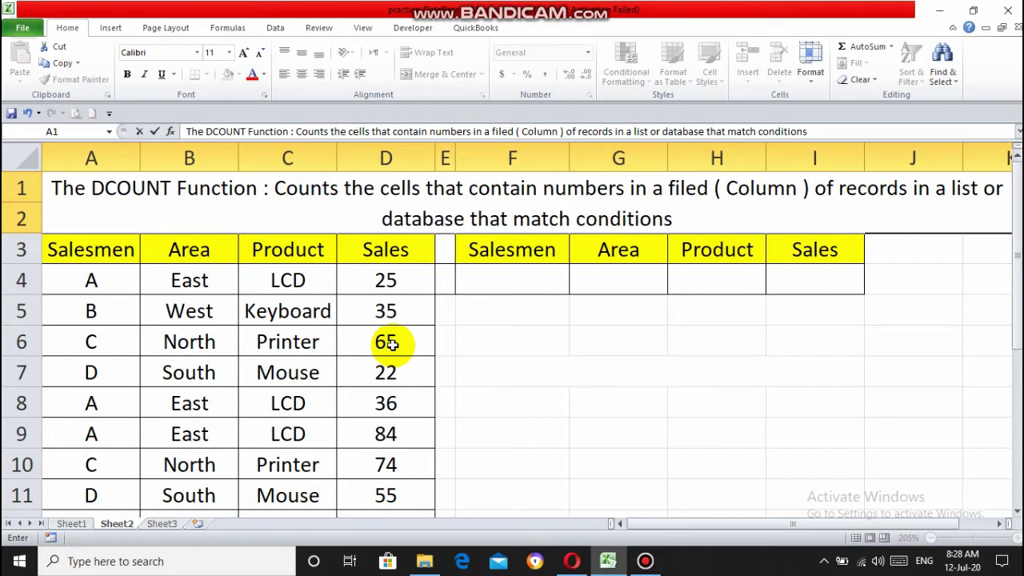
pyautogui.write(' o')
pyautogui.press('BackSpace')
pyautogui.write('you spec')
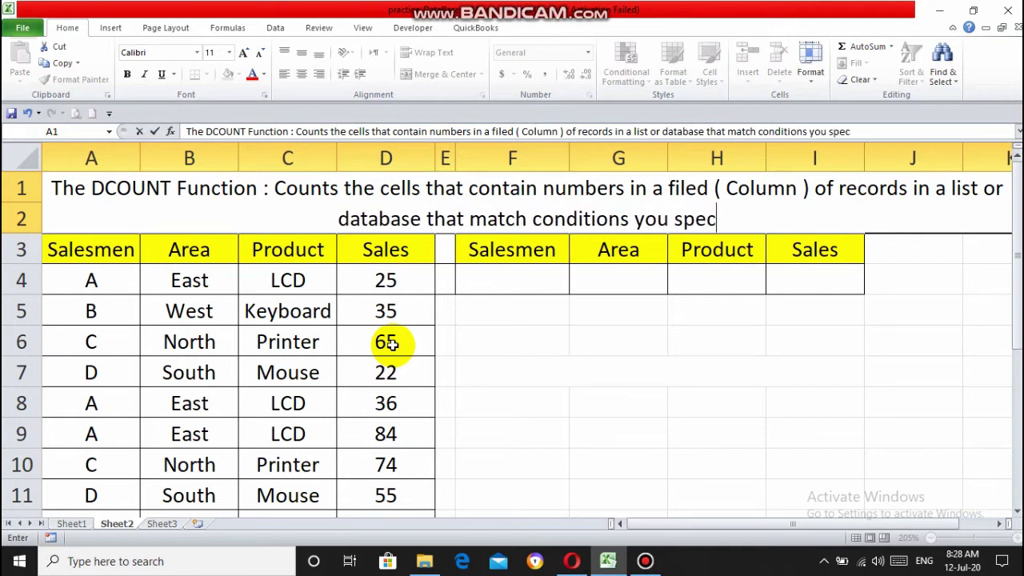
pyautogui.write('ify.')
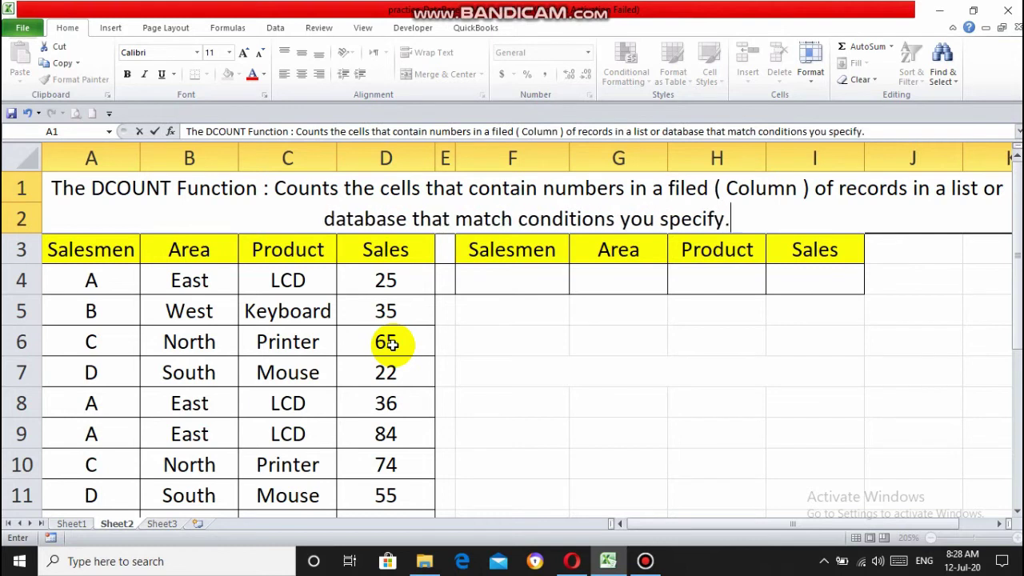
pyautogui.press('Return')
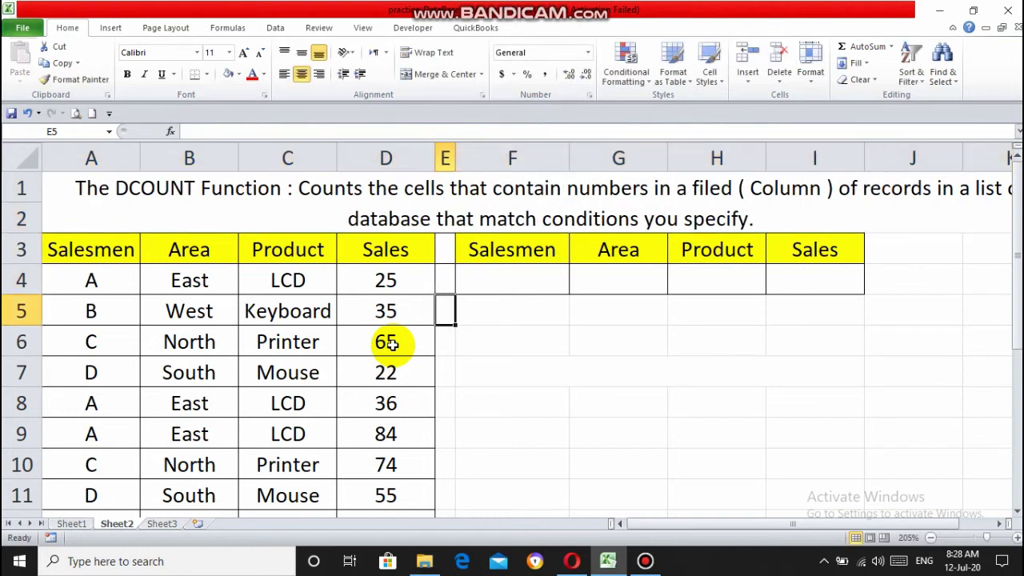
# Enter the label DCOUNT in cell F6 below the criteria table
pyautogui.press('Down')
pyautogui.press('Right')
pyautogui.write('DCOUNT')
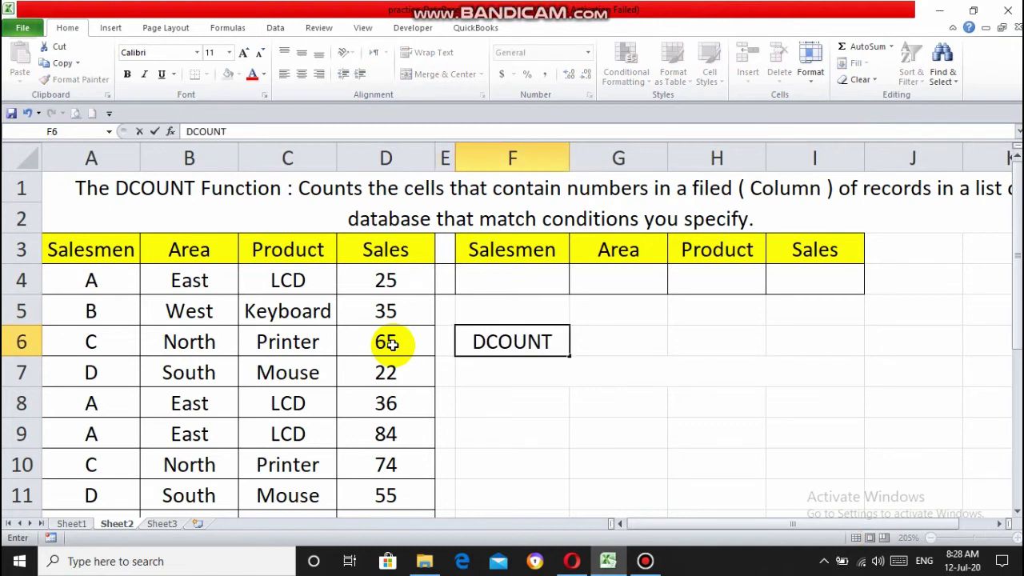
pyautogui.press('Right')
# Enter the formula =DCOUNT(A3:D11,D3,F3:I4) in cell G6 beside the DCOUNT label
pyautogui.write('=')
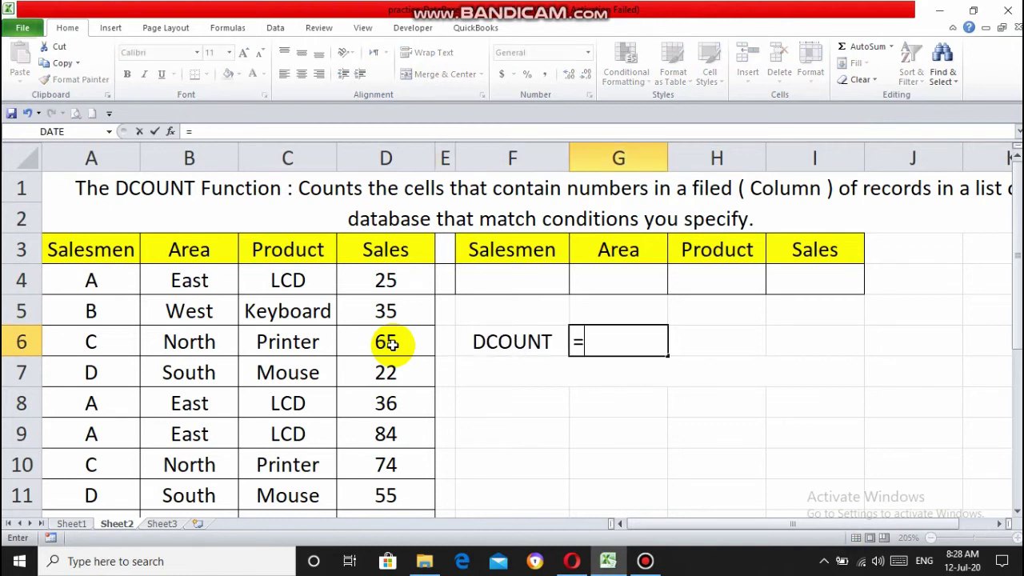
pyautogui.write('DCOUNT')
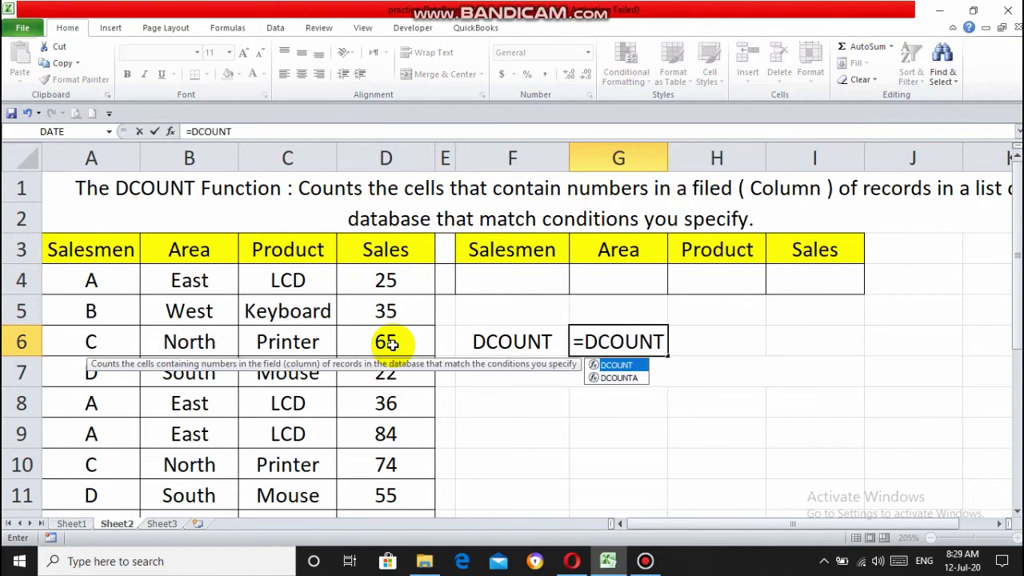
pyautogui.write('(')
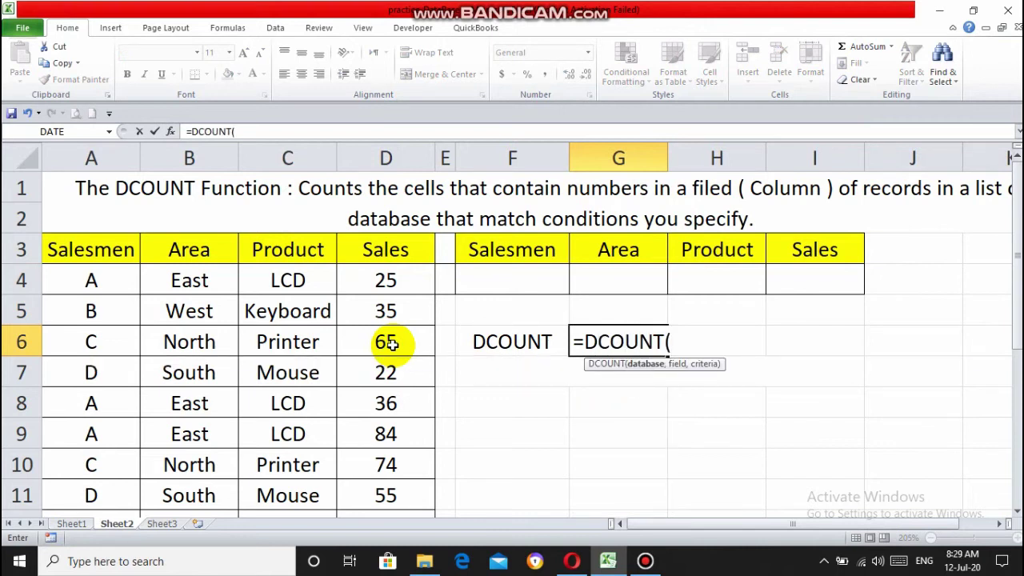
pyautogui.click(100, 254)
pyautogui.moveTo(100, 255); pyautogui.dragTo(387, 495)
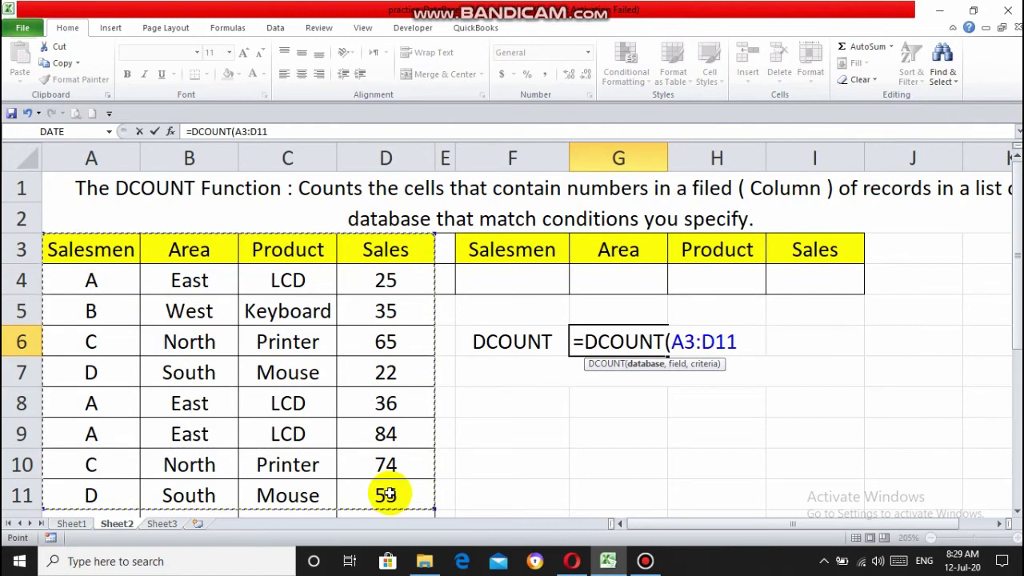
pyautogui.write(',')
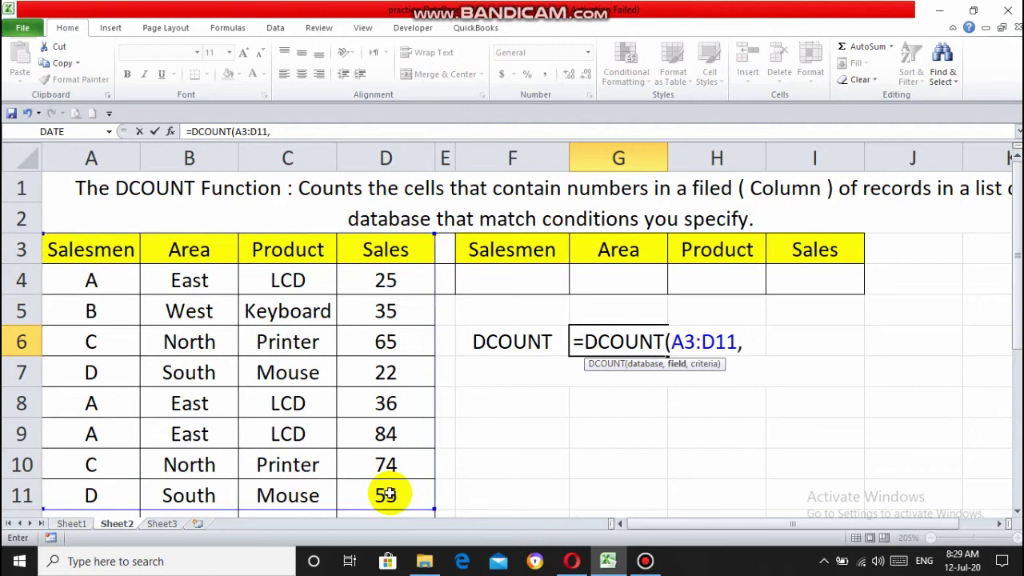
pyautogui.click(389, 250)
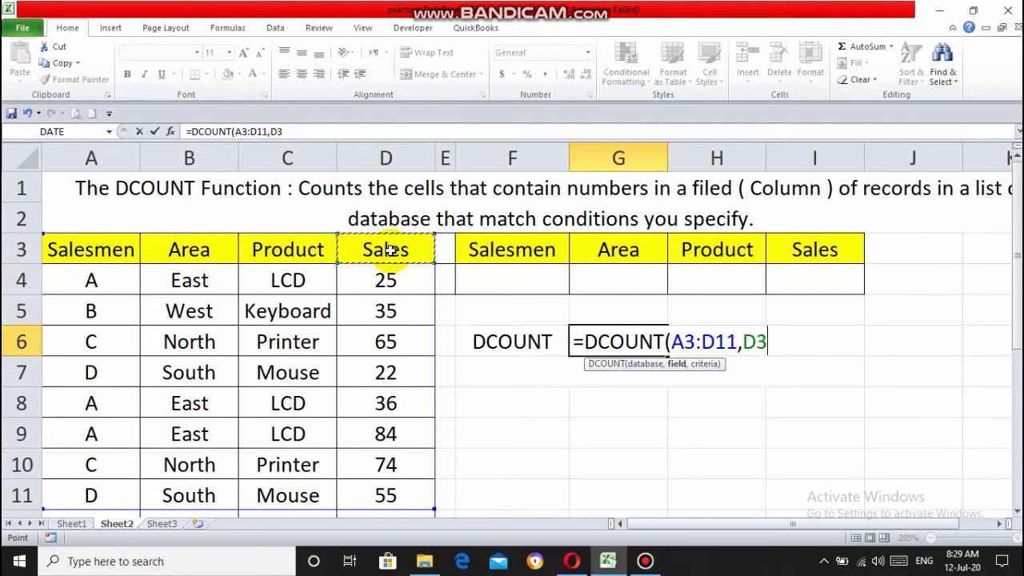
pyautogui.write(',')
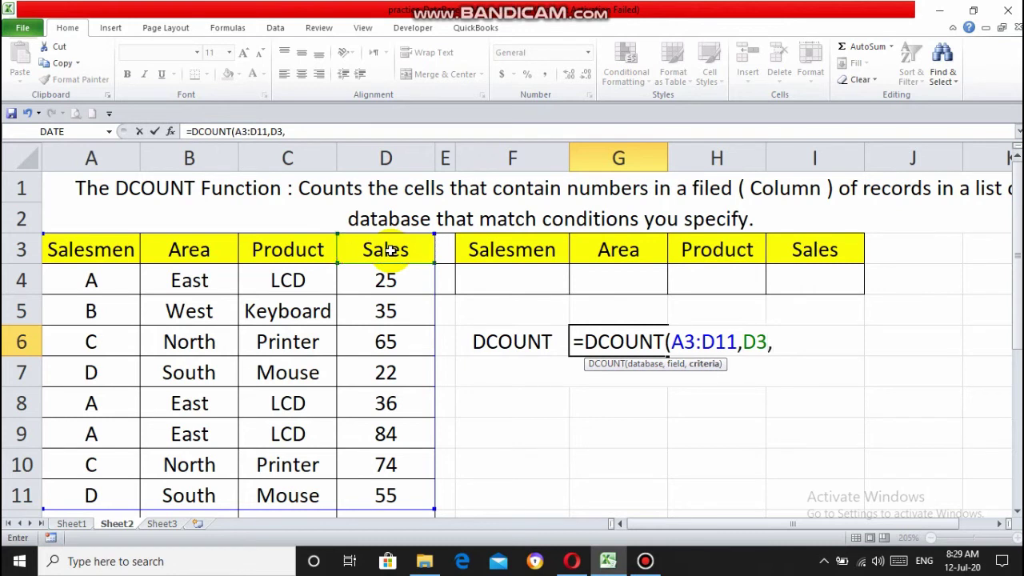
pyautogui.moveTo(492, 246); pyautogui.dragTo(814, 295)
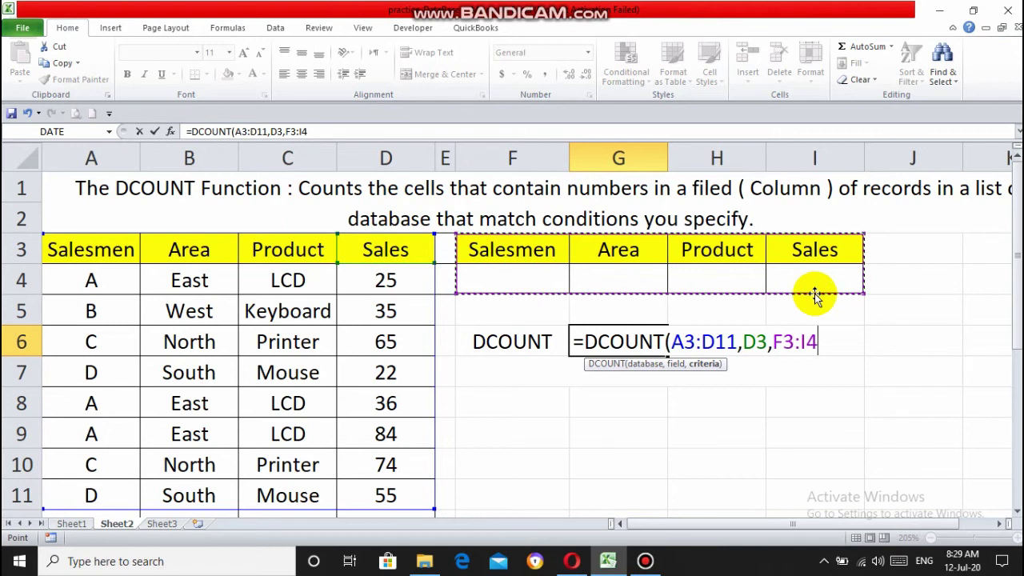
pyautogui.write(')')
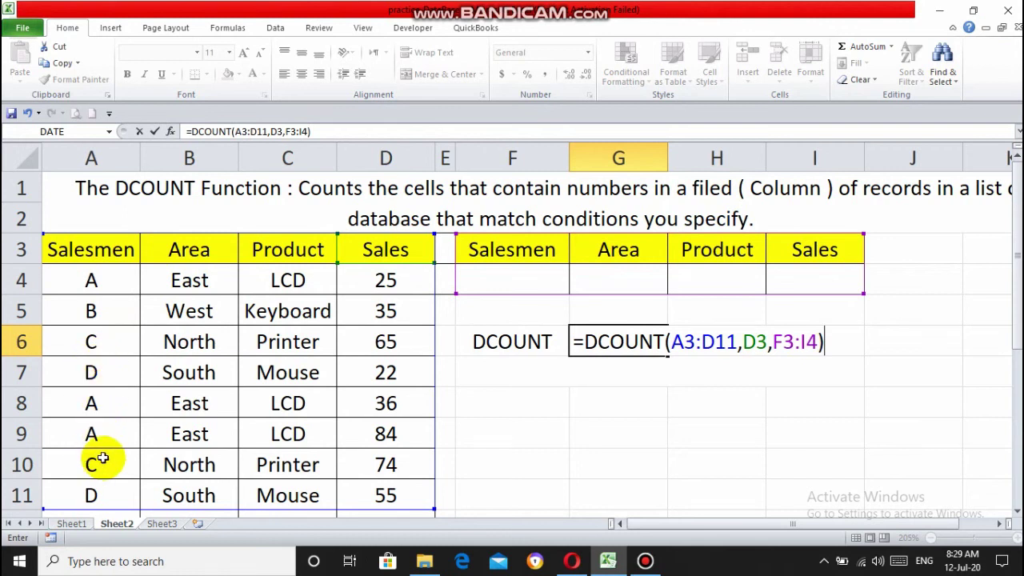
pyautogui.press('Return')
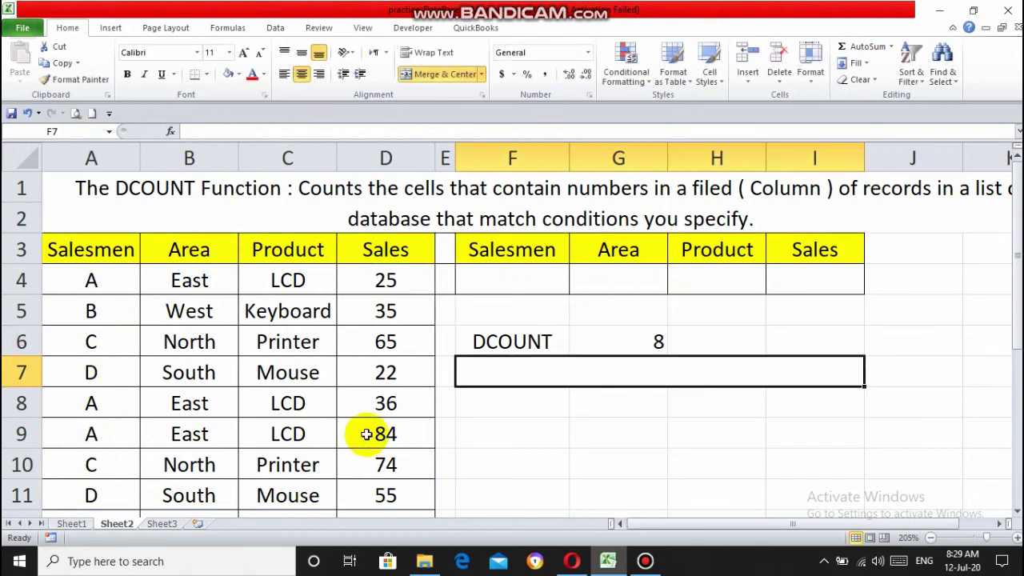
pyautogui.click(637, 334)
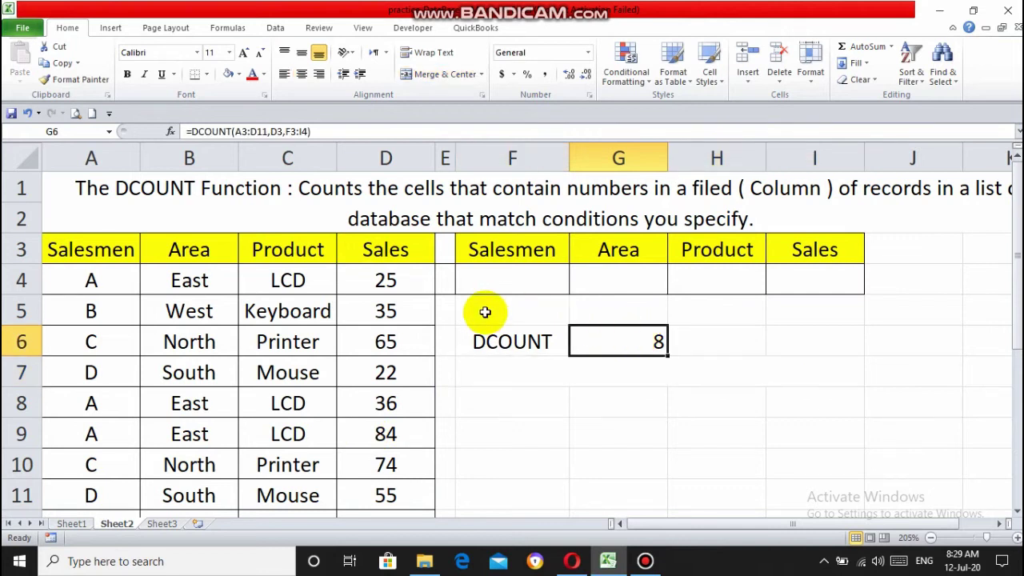
# Enter A as the Salesmen criterion in cell F4 and check the count against the Salesmen column of the sales table
pyautogui.click(519, 281)
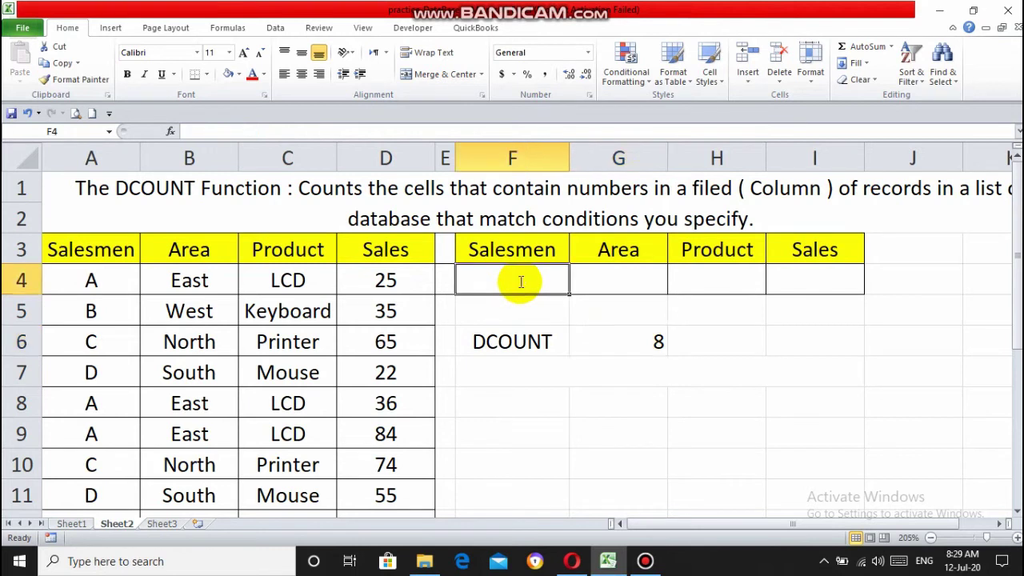
pyautogui.write('A')
pyautogui.press('Return')
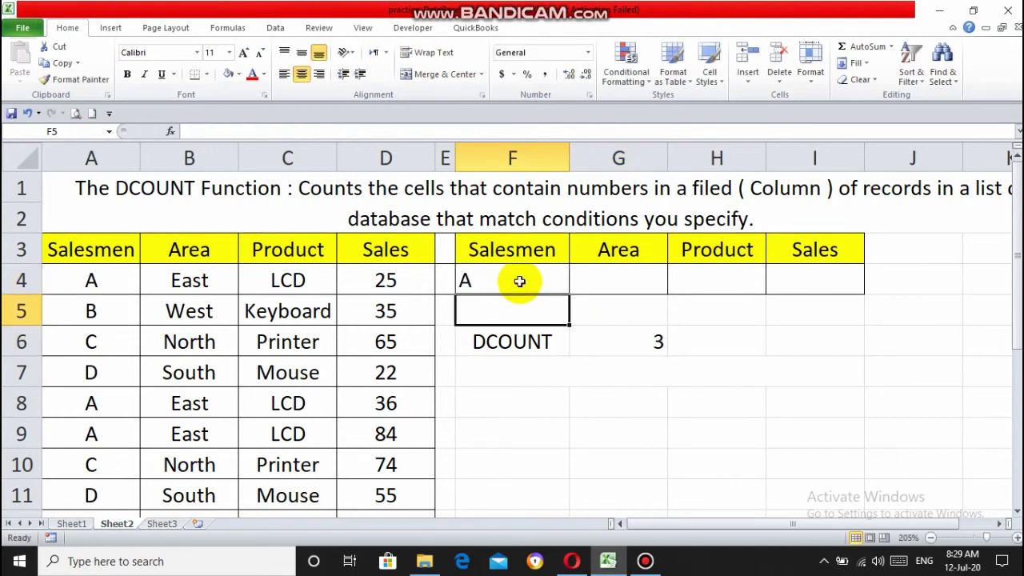
pyautogui.press('Home')
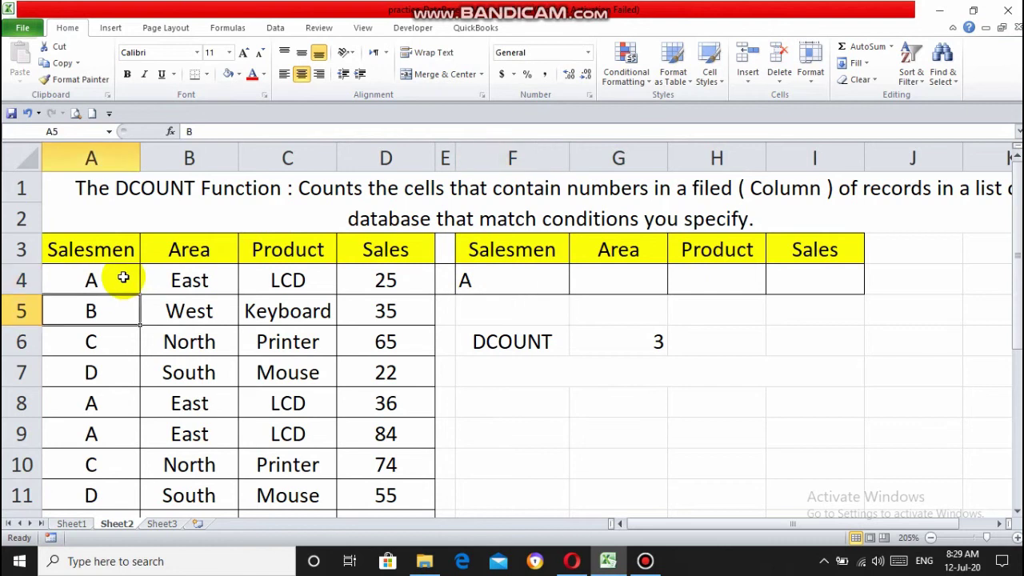
pyautogui.press('Down')
pyautogui.press('Down')
pyautogui.press('Down')
pyautogui.press('Down')
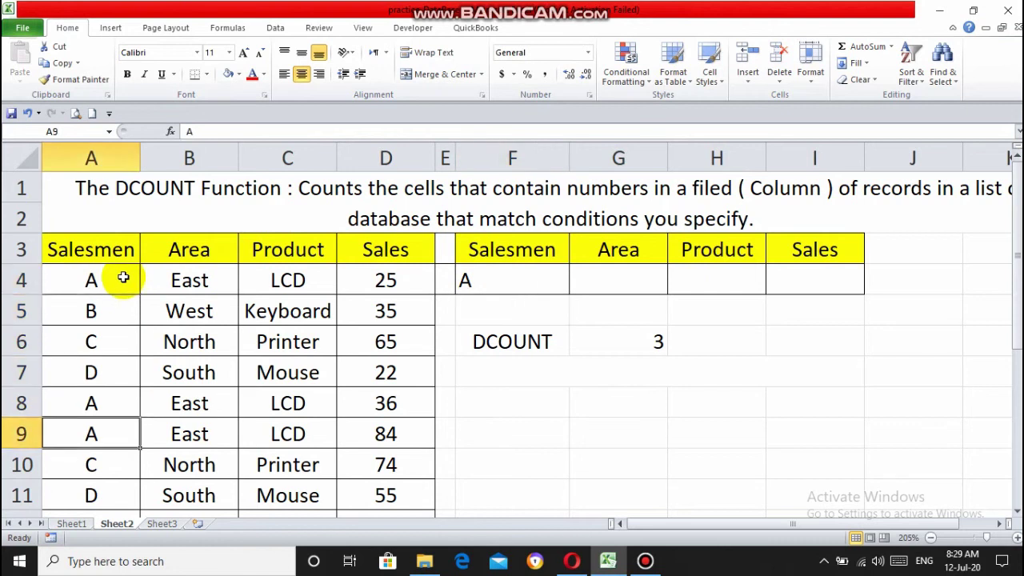
# Change the Salesmen criterion in cell F4 to B
pyautogui.click(513, 273)
pyautogui.write('B')
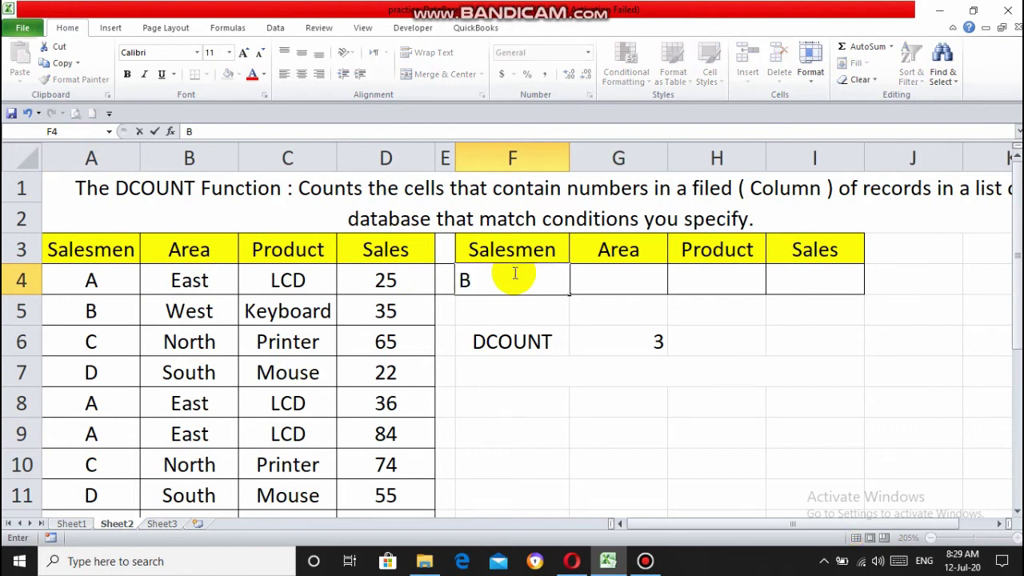
pyautogui.press('Return')
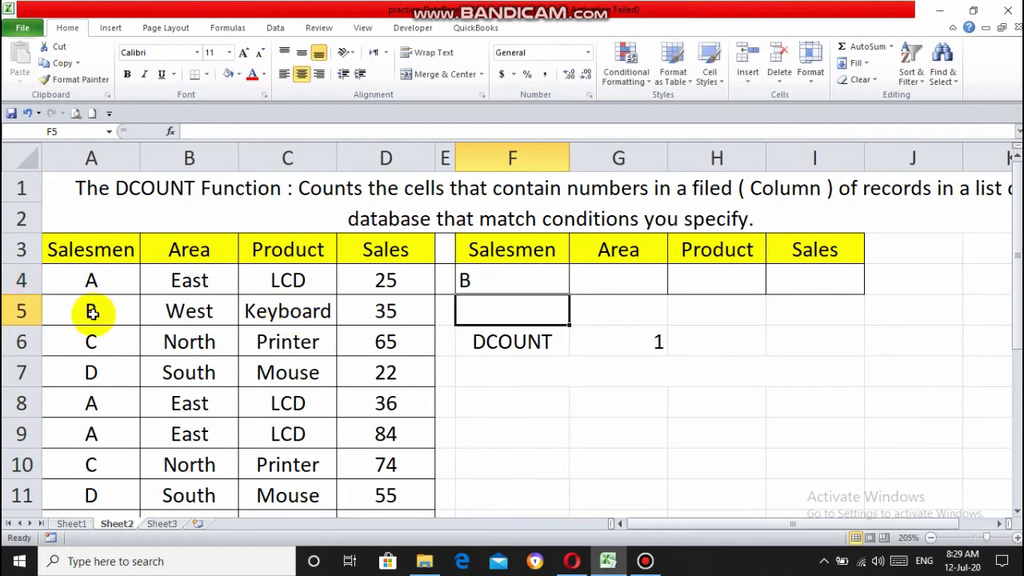
# Change the Salesmen criterion in cell F4 to C and check the count against the matching records in the sales table
pyautogui.click(472, 277)
pyautogui.write('C')
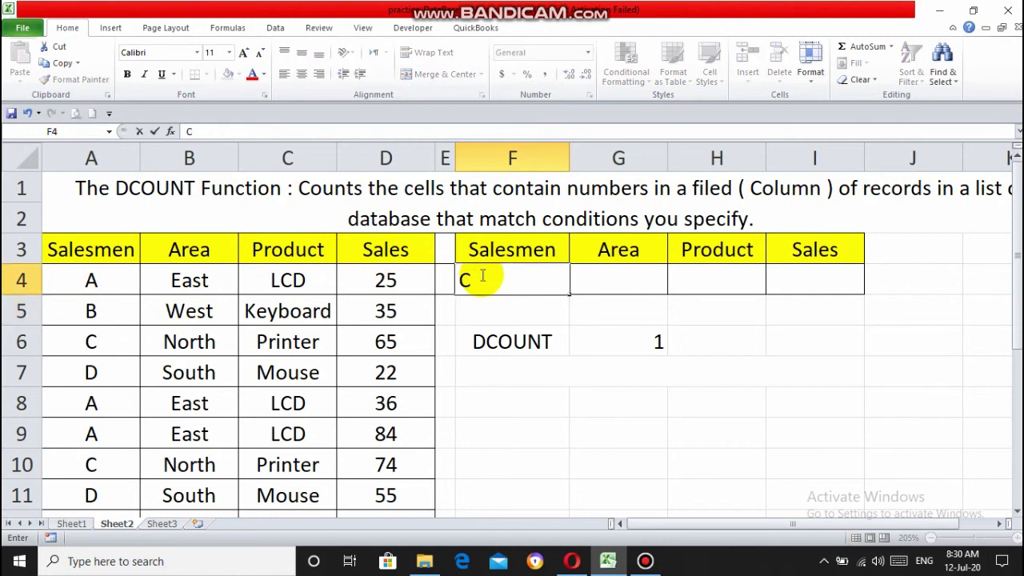
pyautogui.press('Return')
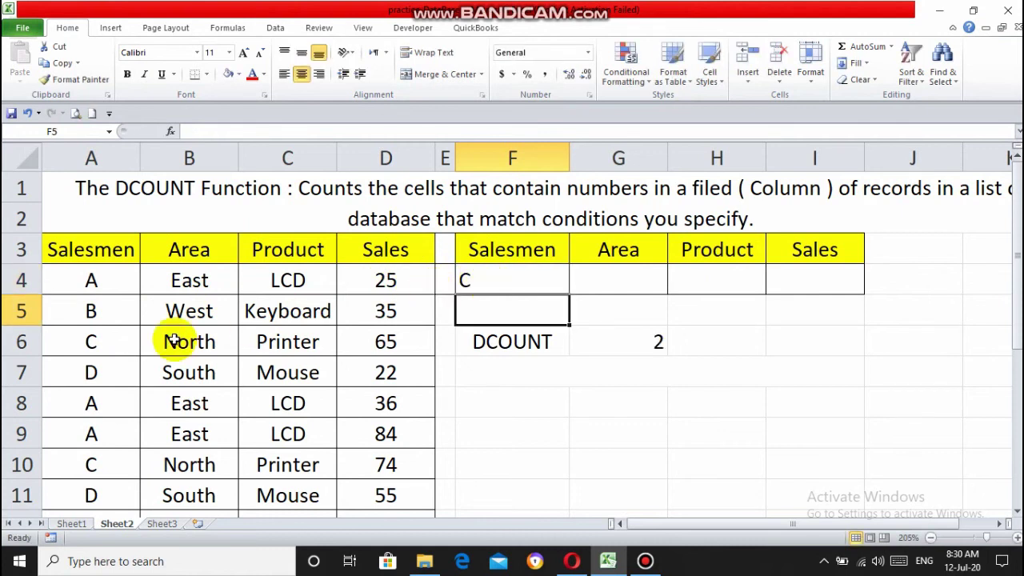
pyautogui.click(110, 342)
pyautogui.press('Down')
pyautogui.press('Down')
pyautogui.press('Down')
pyautogui.press('Down')
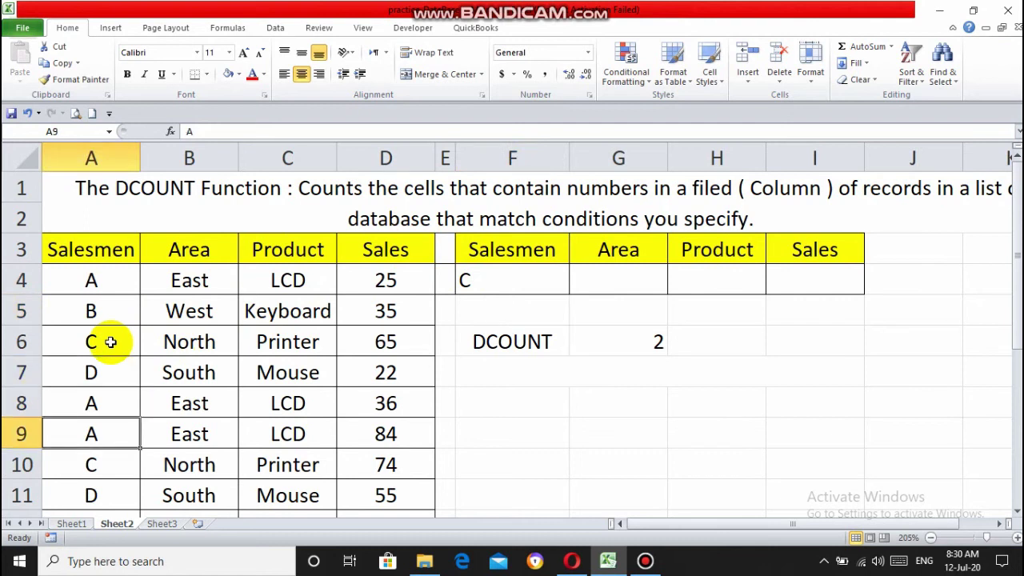
# Set the Salesmen criterion in cell F4 to D and check the DCOUNT result in G6
pyautogui.click(504, 289)
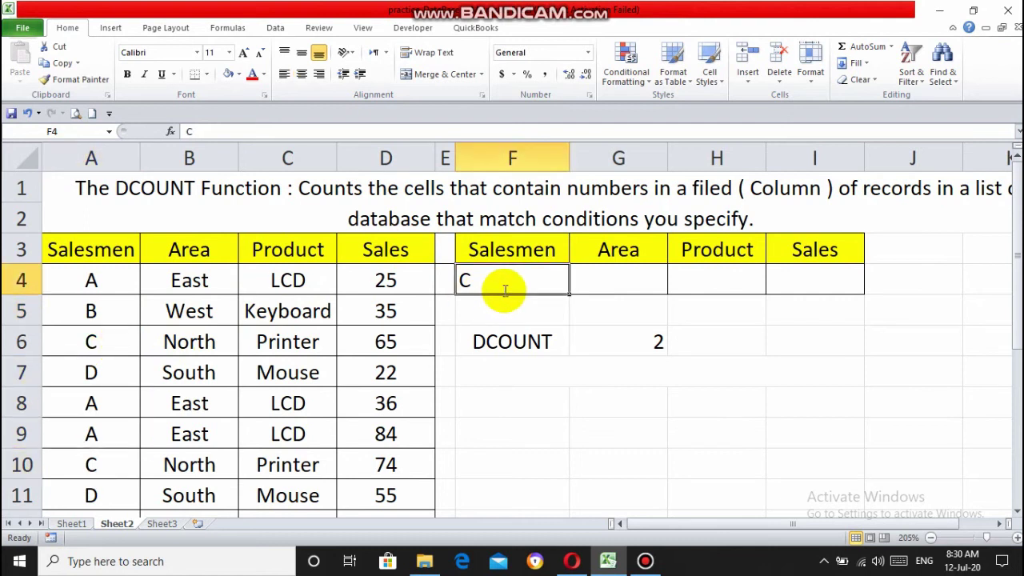
pyautogui.write('D')
pyautogui.press('BackSpace')
pyautogui.press('Return')
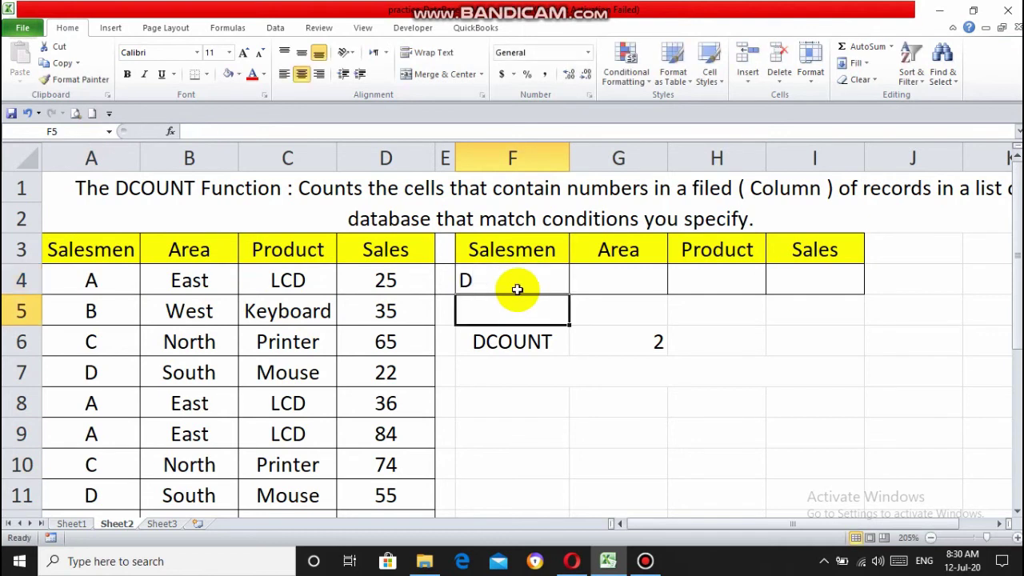
pyautogui.click(612, 344)
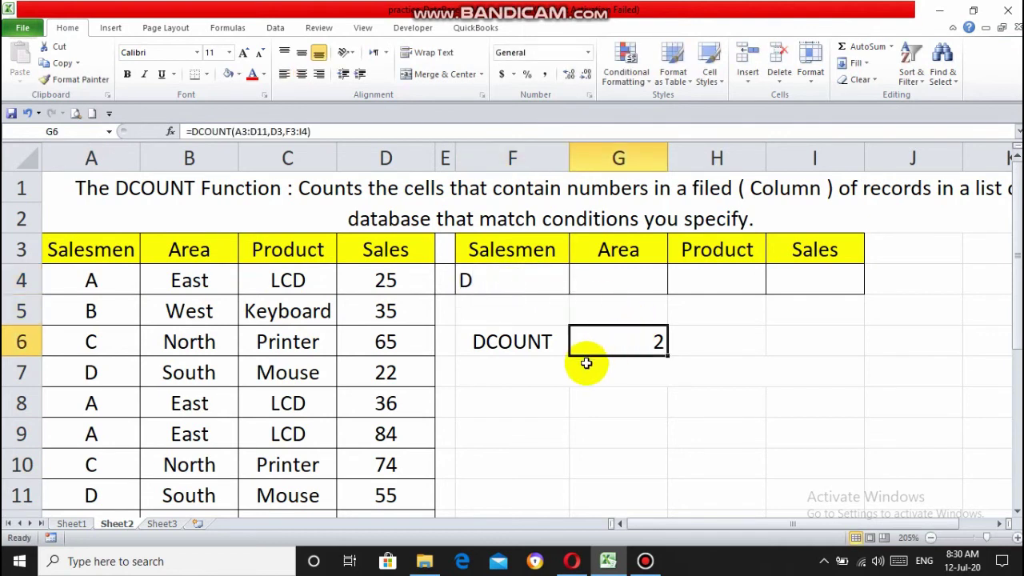
# Enter the note "Showing the Total numbers of sales by D" in the merged cell F7 below the DCOUNT result
pyautogui.click(587, 364)
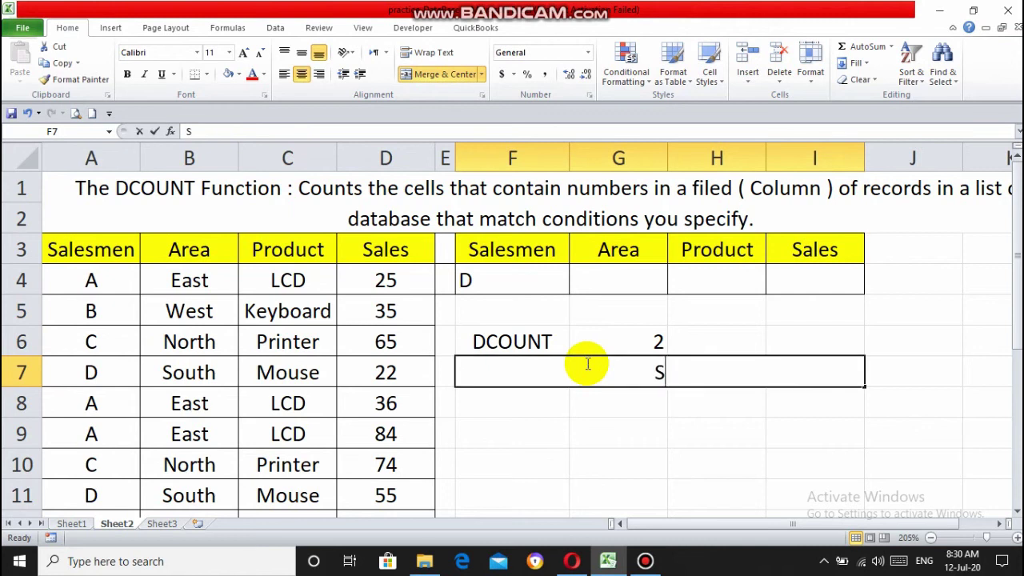
pyautogui.write('Showing the ')
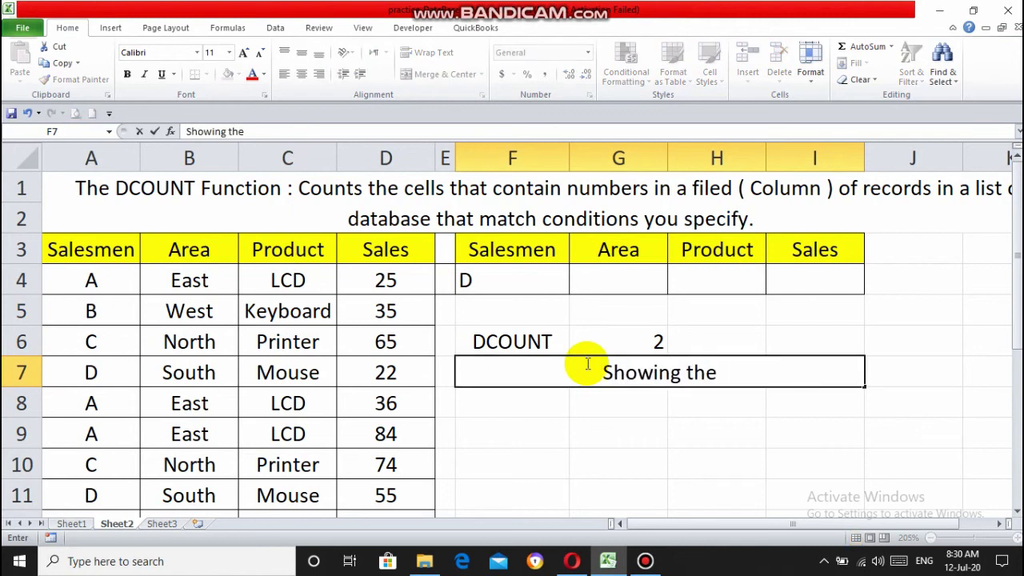
pyautogui.write('Total ')
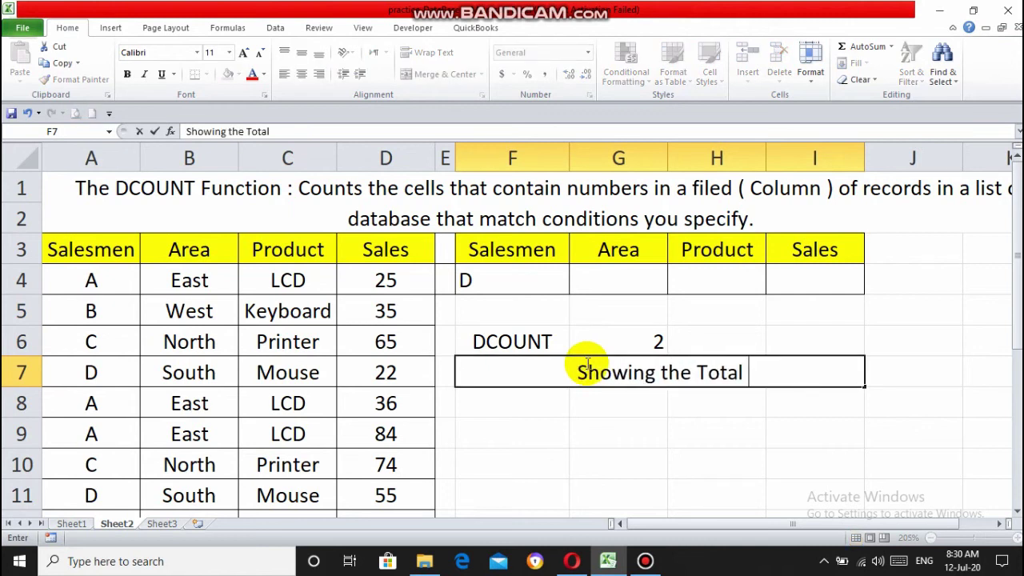
pyautogui.write('numbers of')
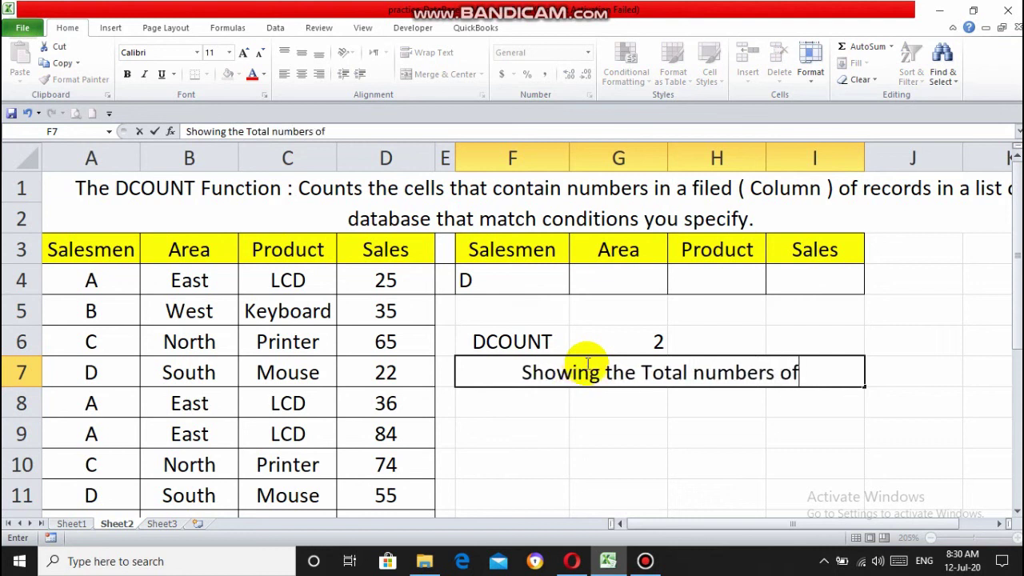
pyautogui.write(' sales by D')
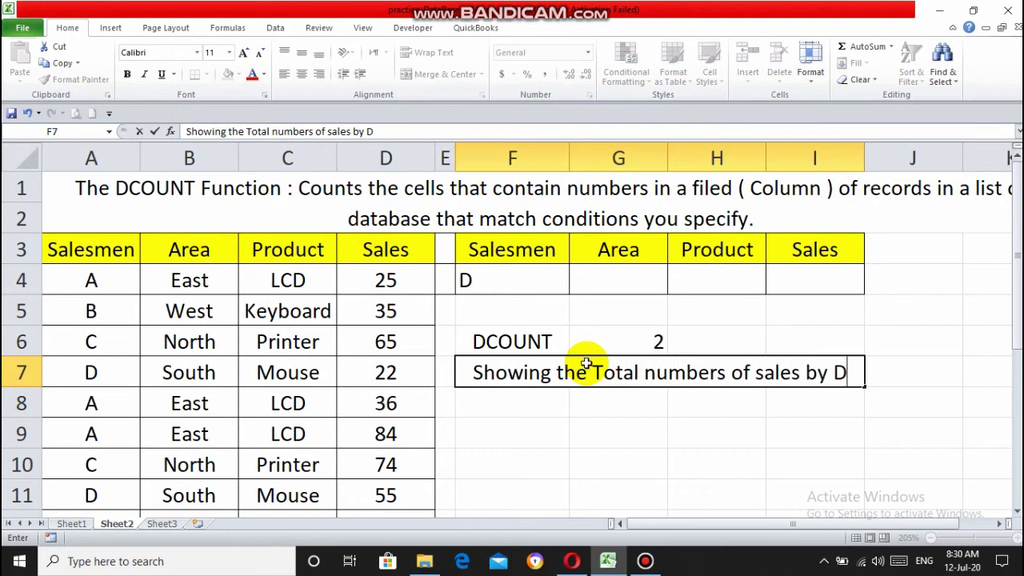
pyautogui.press('Return')
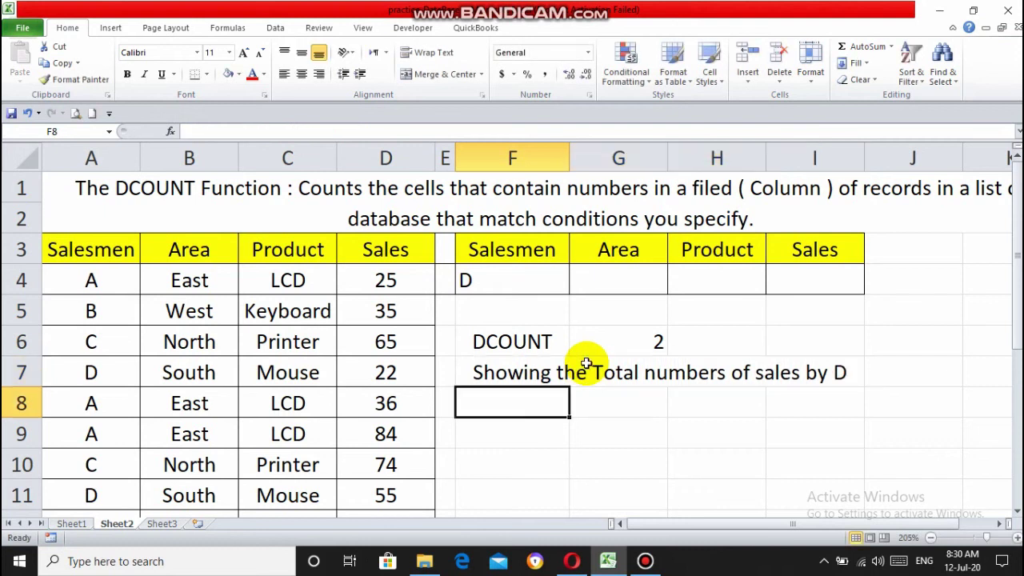